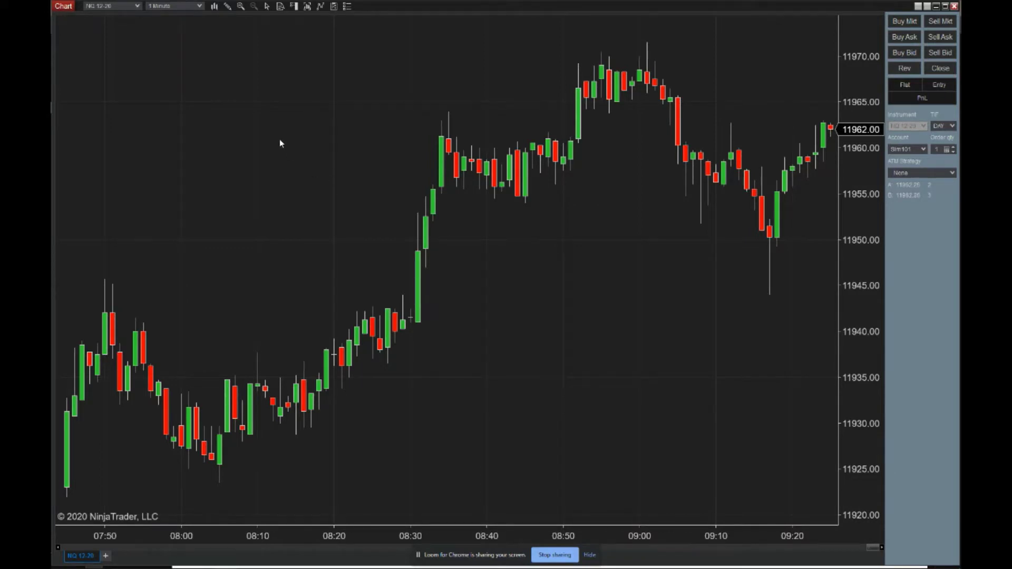
# Open the chart's Indicators dialog, move it up and left, and expand the QuickTradeNinja folder
pyautogui.rightClick(280, 140)
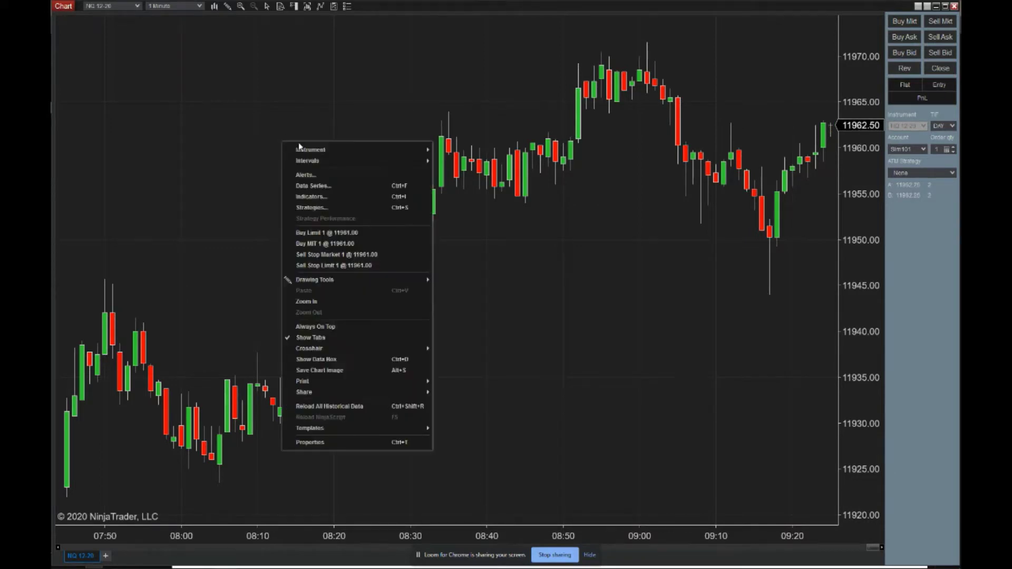
pyautogui.click(327, 198)
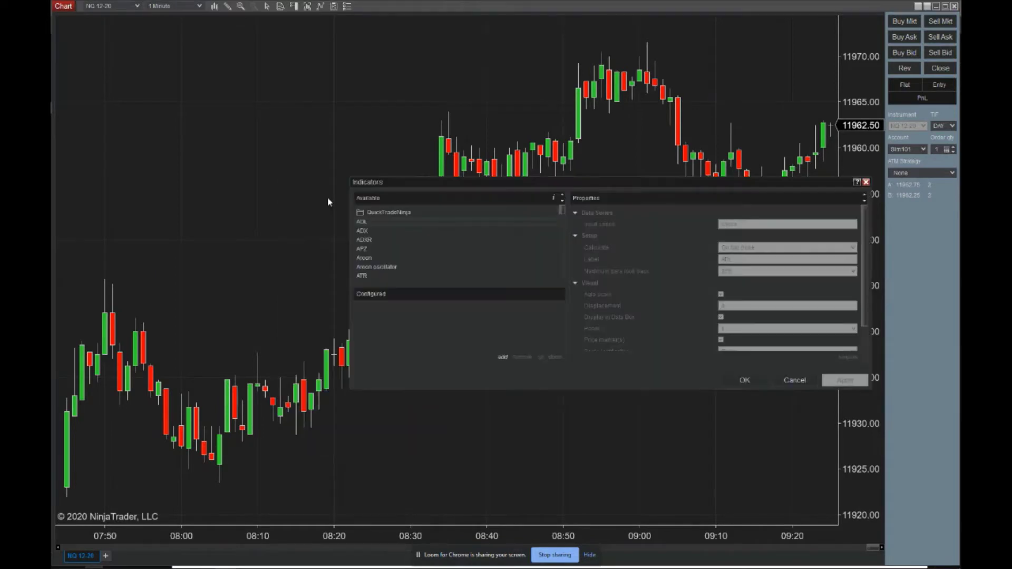
pyautogui.moveTo(412, 188); pyautogui.dragTo(228, 121)
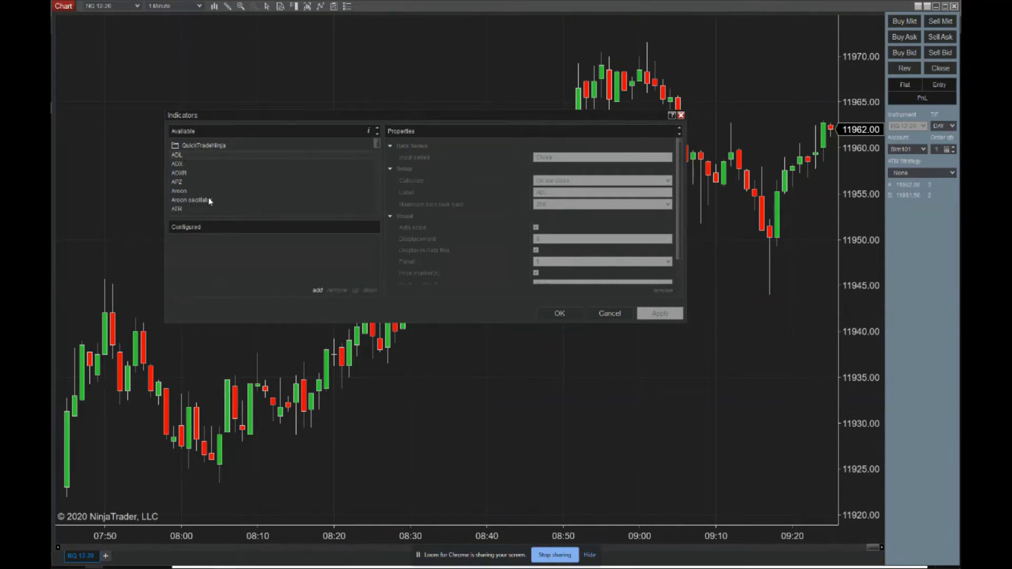
pyautogui.click(203, 146)
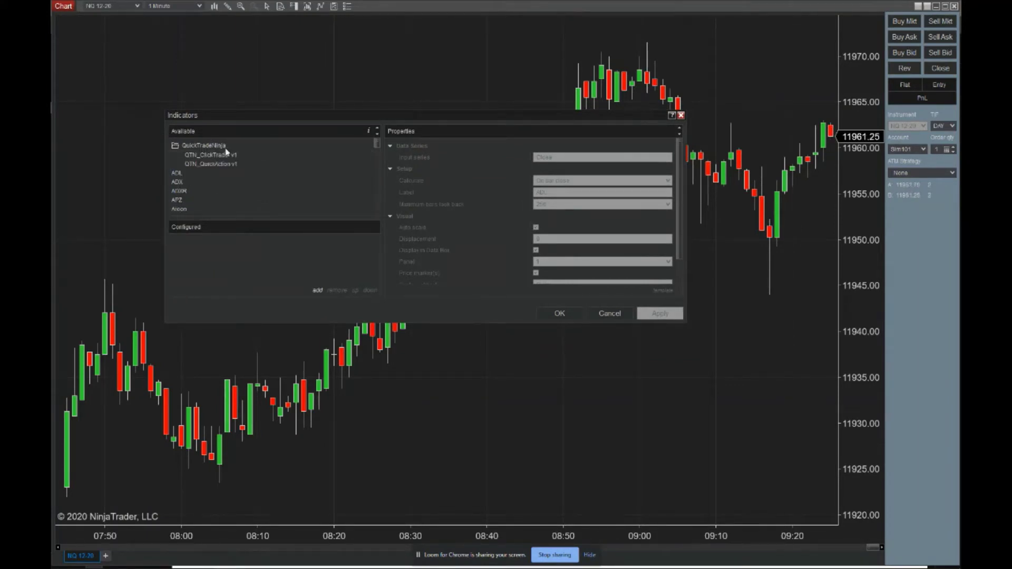
# Add QTN_QuickAction v1 to the chart's indicators and bring up its Template Name choices
pyautogui.doubleClick(214, 163)
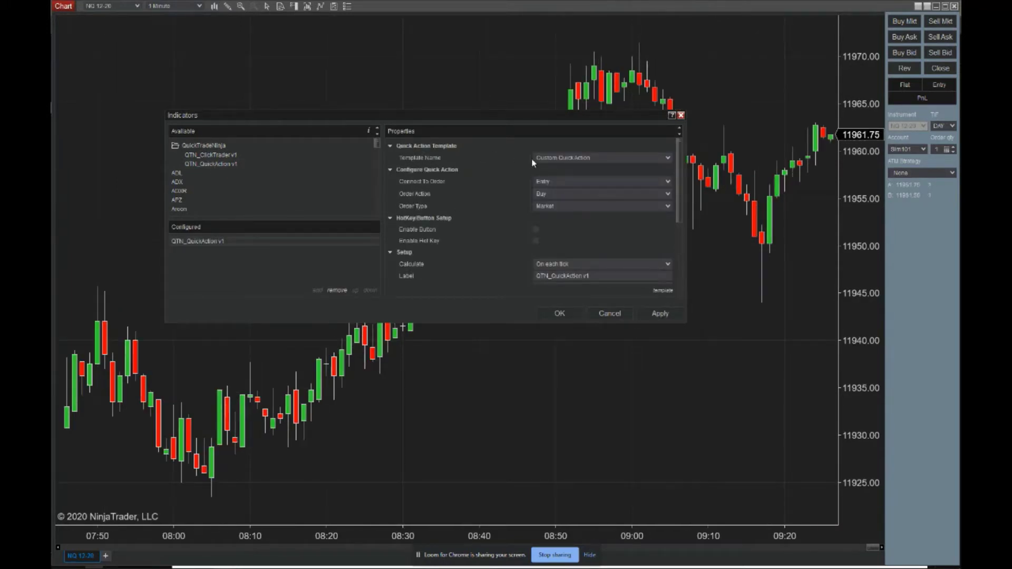
pyautogui.click(567, 163)
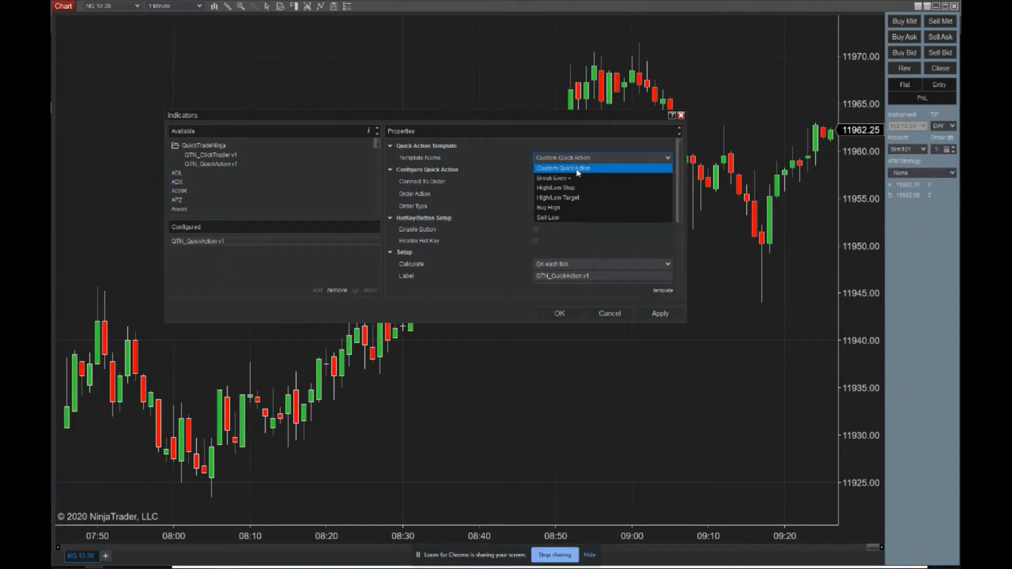
# Keep the Custom QuickAction template, Entry order and Buy action, and set the Order Type to Stop
pyautogui.click(577, 169)
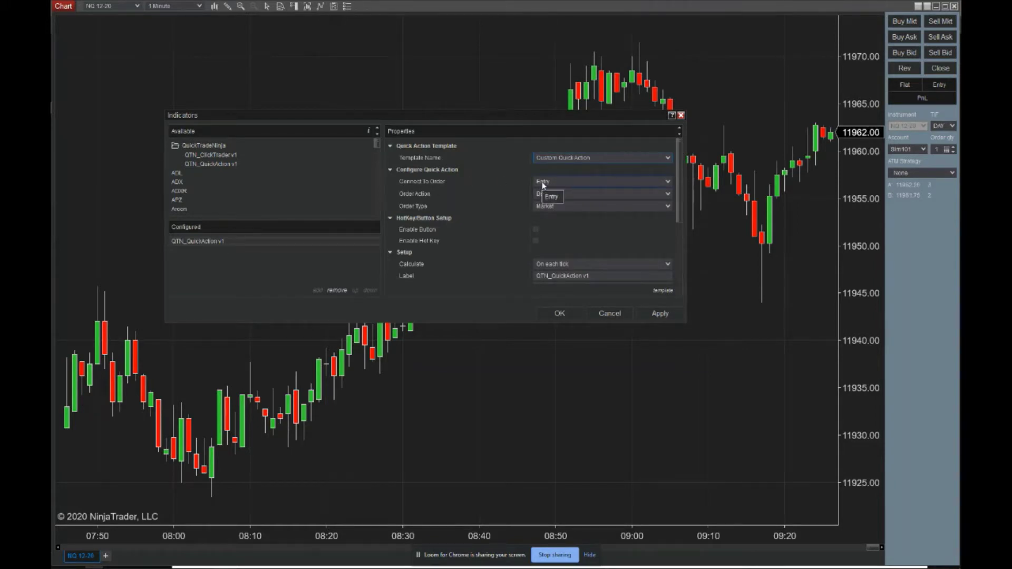
pyautogui.click(574, 183)
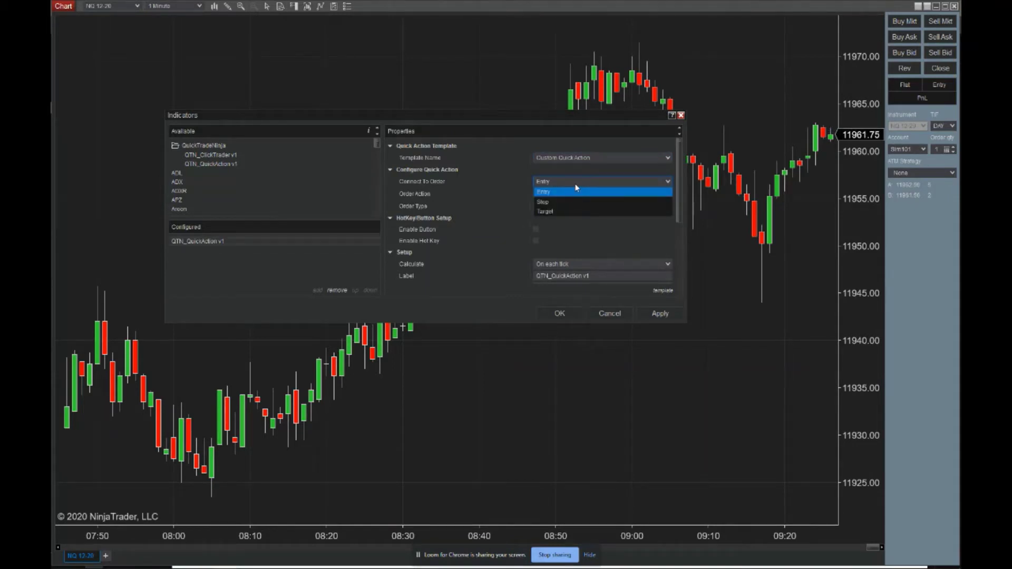
pyautogui.click(575, 188)
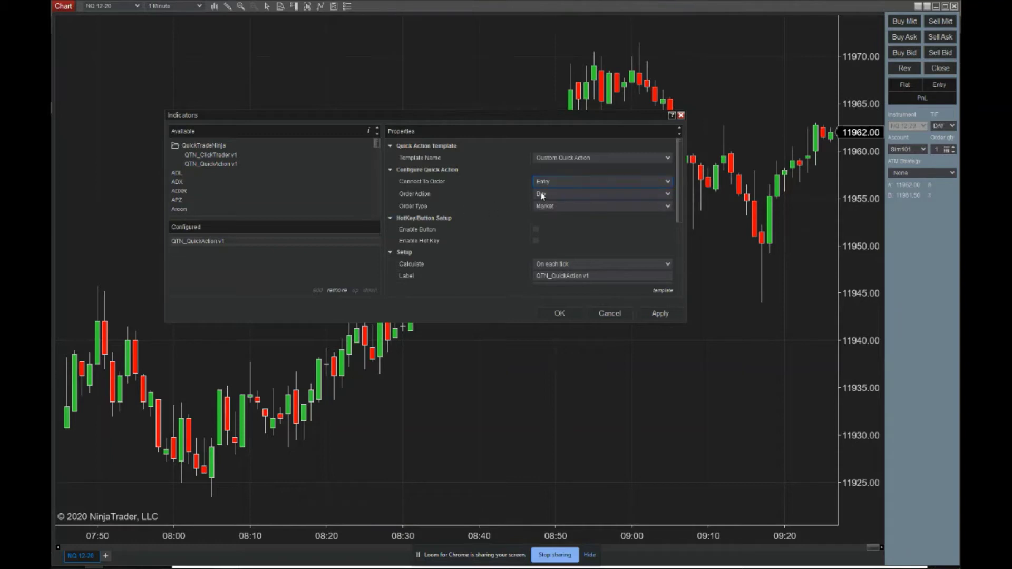
pyautogui.click(557, 195)
pyautogui.click(556, 194)
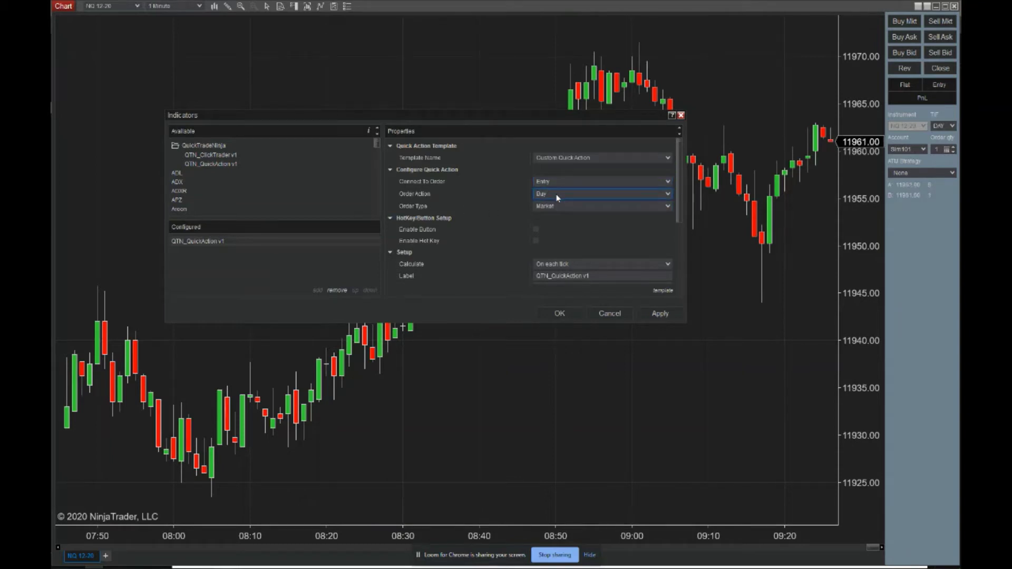
pyautogui.click(553, 206)
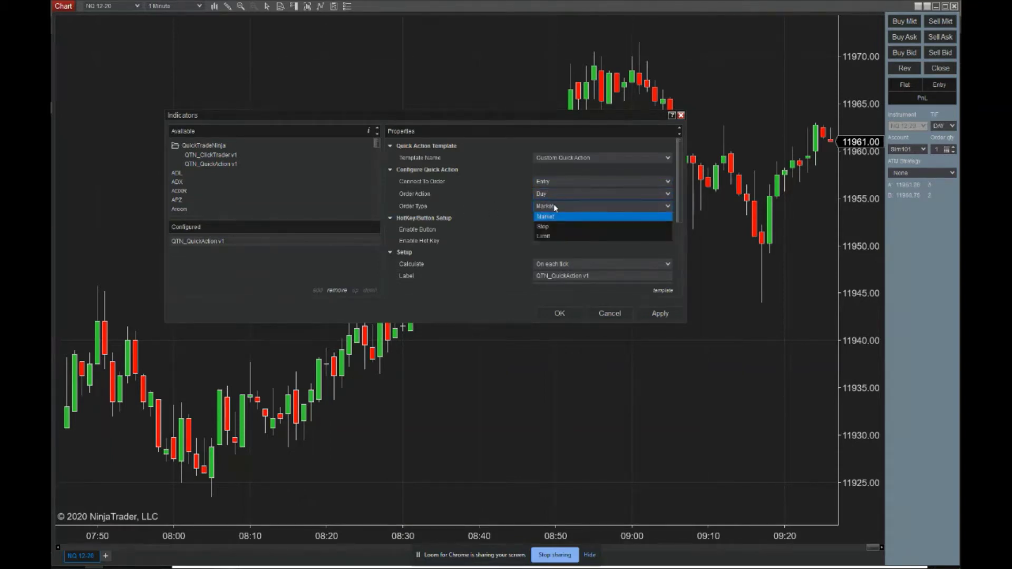
pyautogui.click(554, 207)
pyautogui.click(553, 193)
pyautogui.click(553, 192)
pyautogui.click(559, 206)
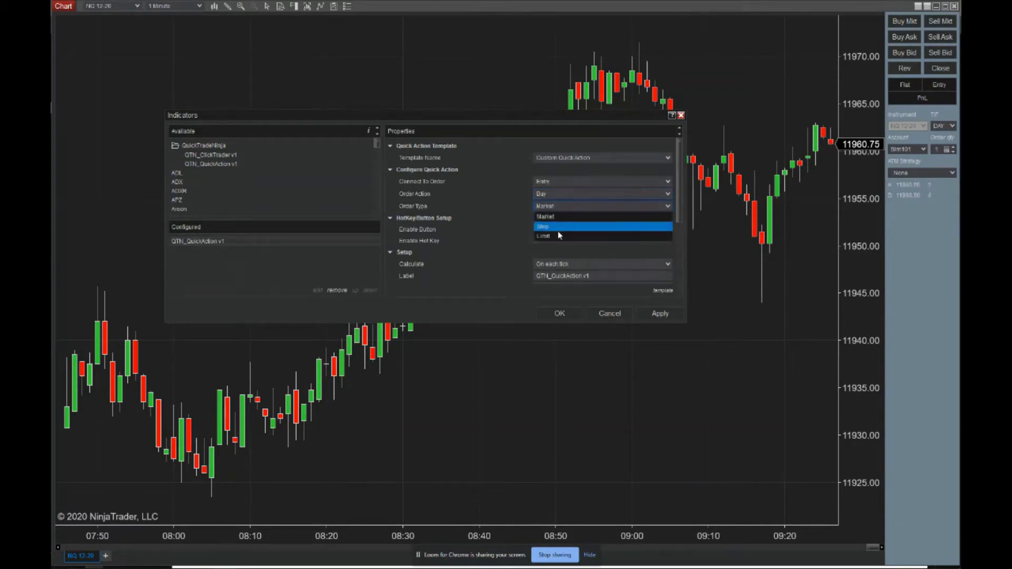
pyautogui.click(557, 226)
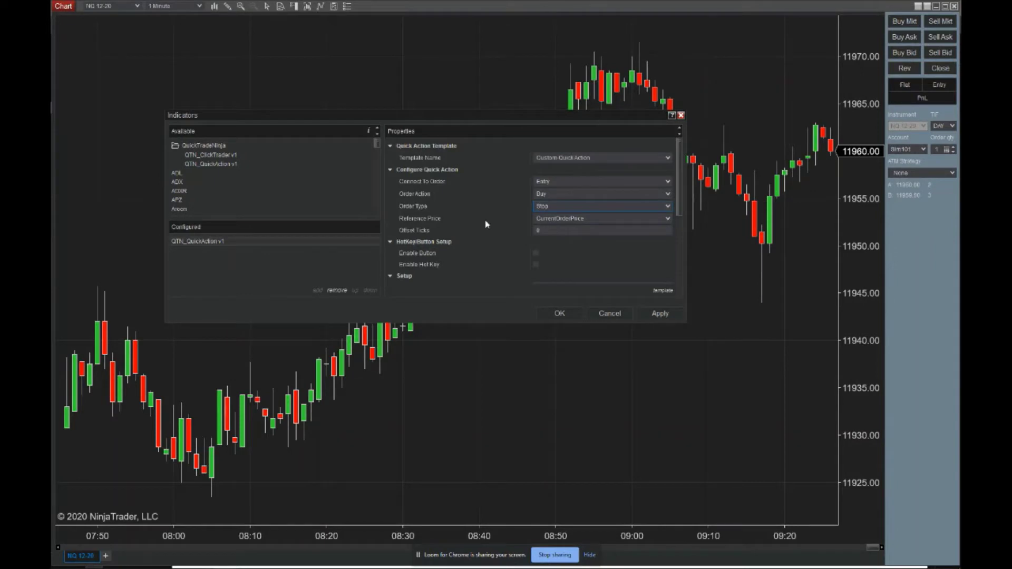
# Connect the quick action to the Stop order, with HighestLowest reference price and a 5-bar lookback
pyautogui.click(592, 218)
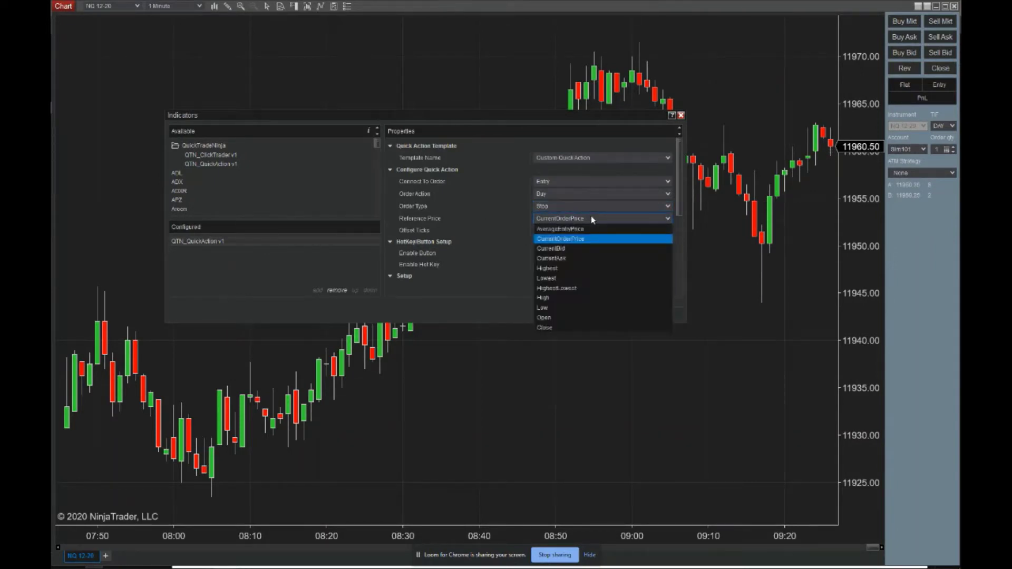
pyautogui.click(575, 269)
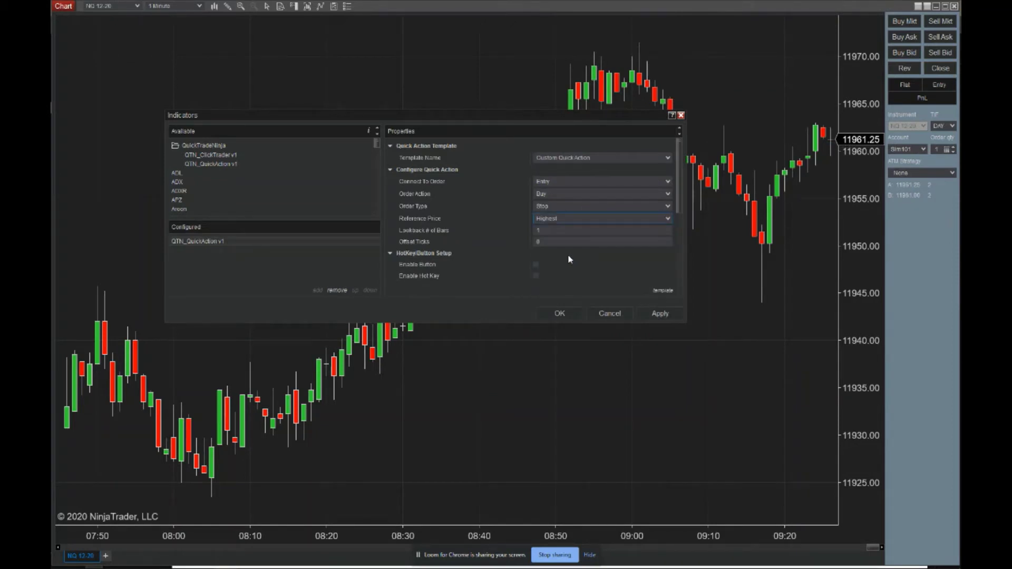
pyautogui.click(573, 181)
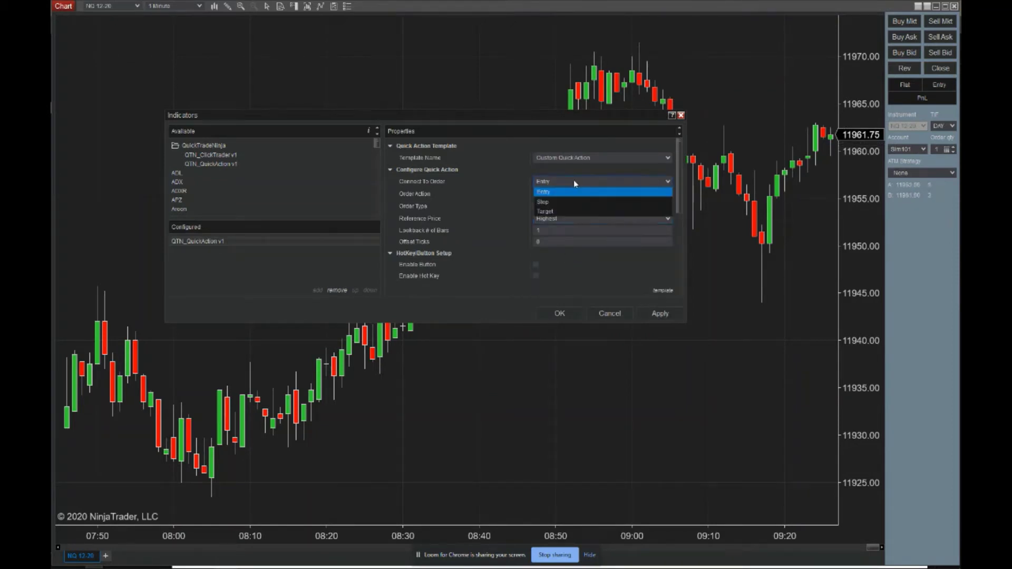
pyautogui.click(571, 202)
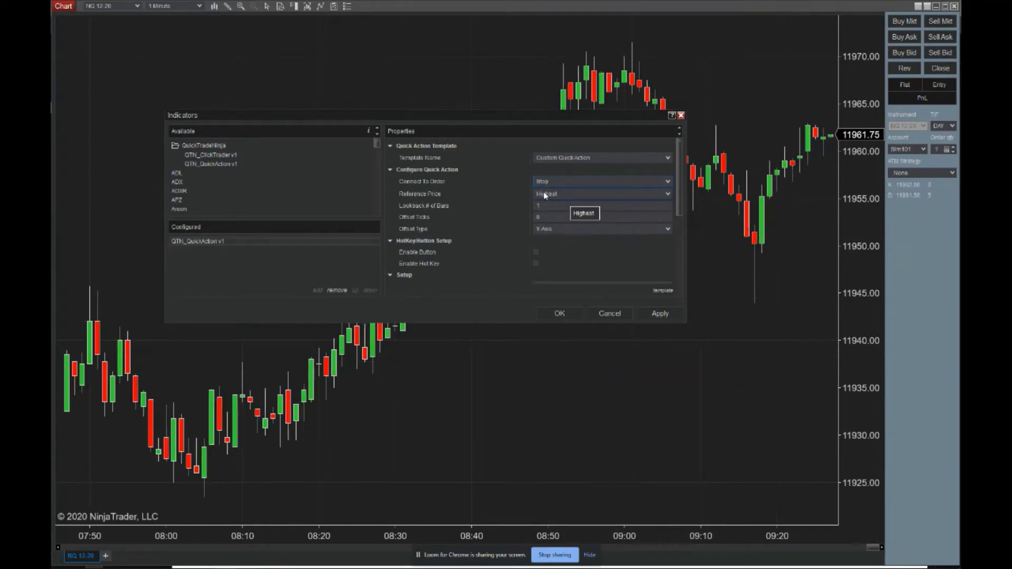
pyautogui.click(546, 196)
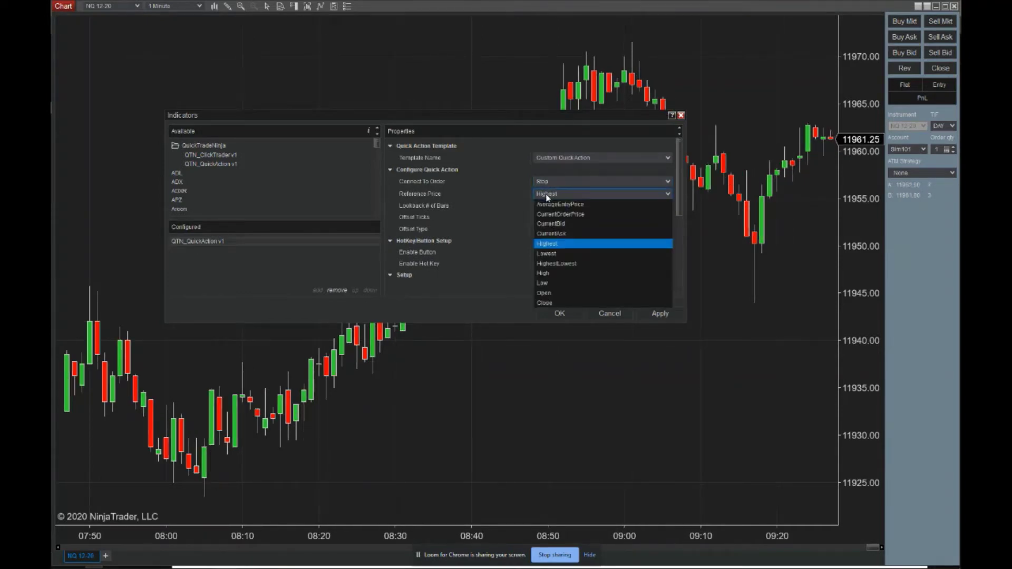
pyautogui.click(572, 264)
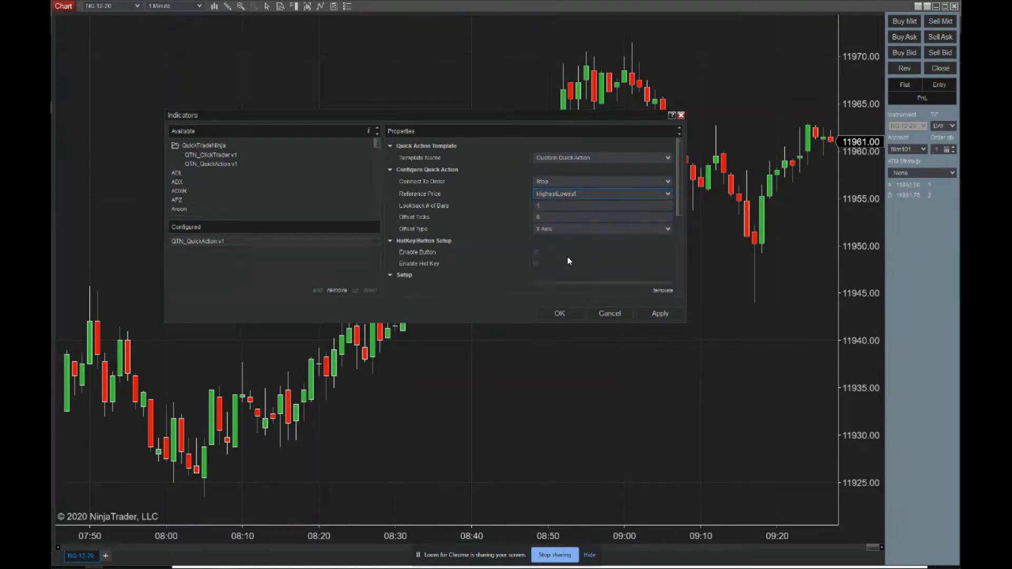
pyautogui.click(548, 206)
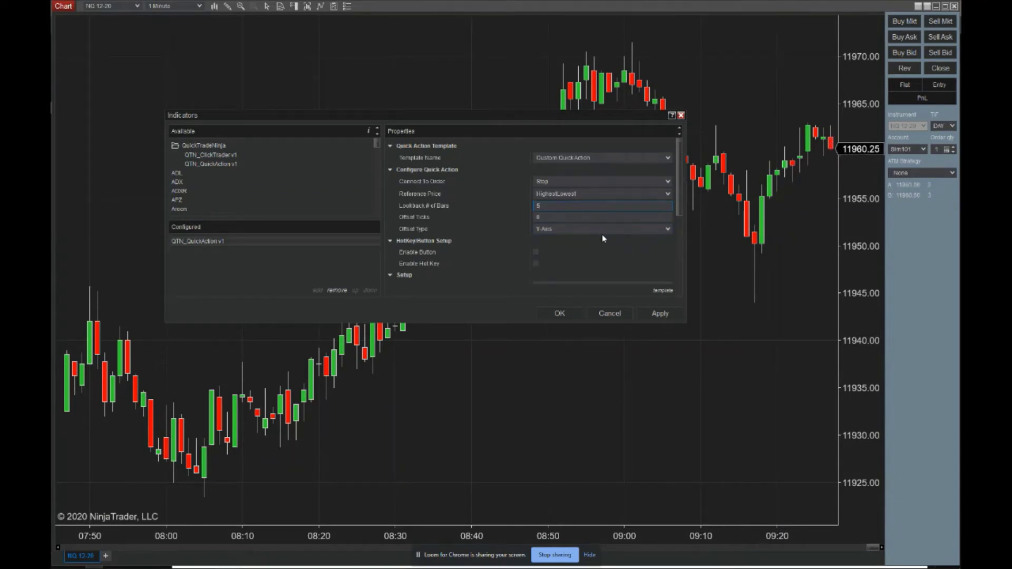
# Set the quick action's Offset Ticks to -4 and its Offset Type to Profit
pyautogui.click(565, 217)
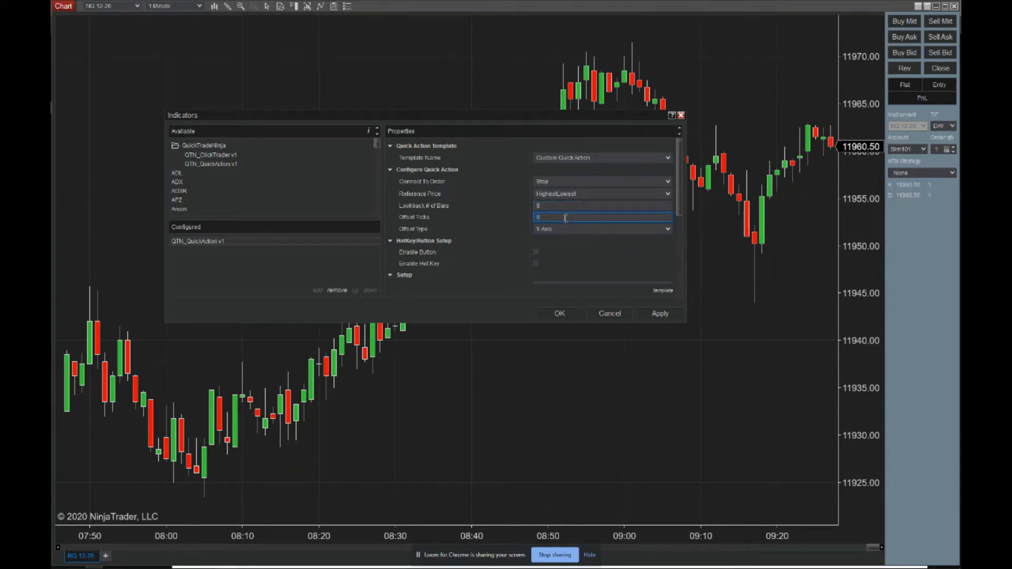
pyautogui.write('-4')
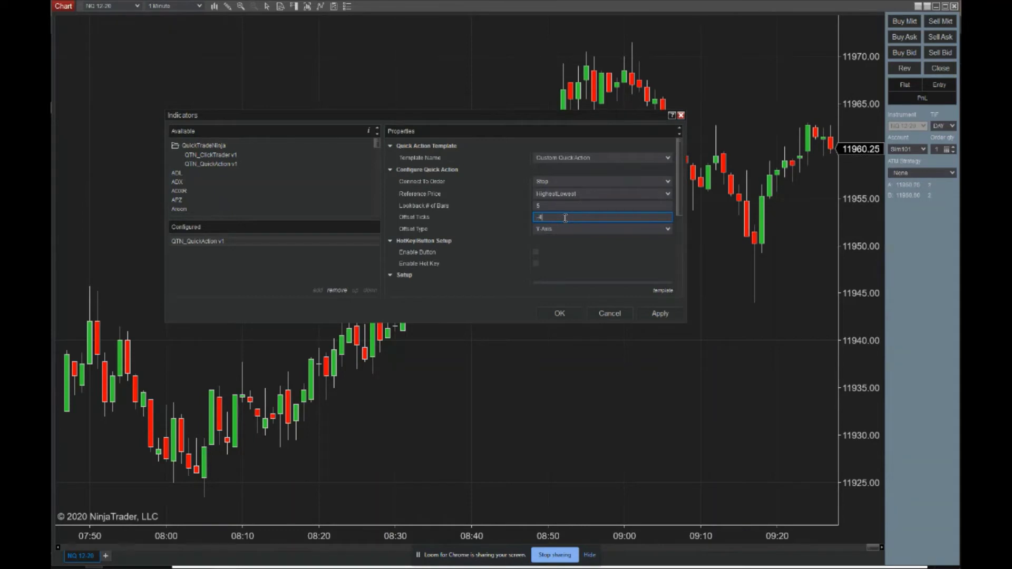
pyautogui.click(569, 231)
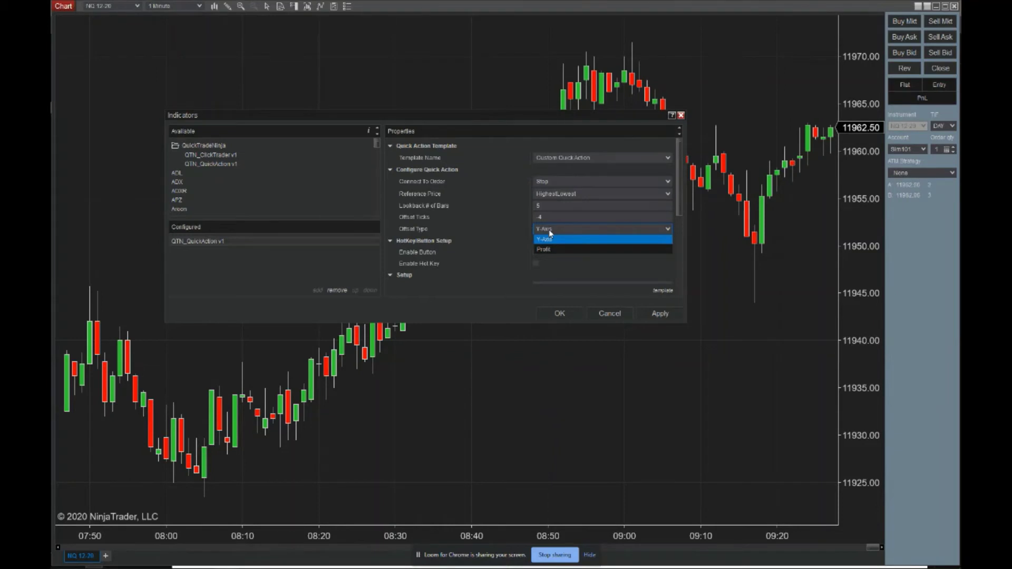
pyautogui.click(553, 250)
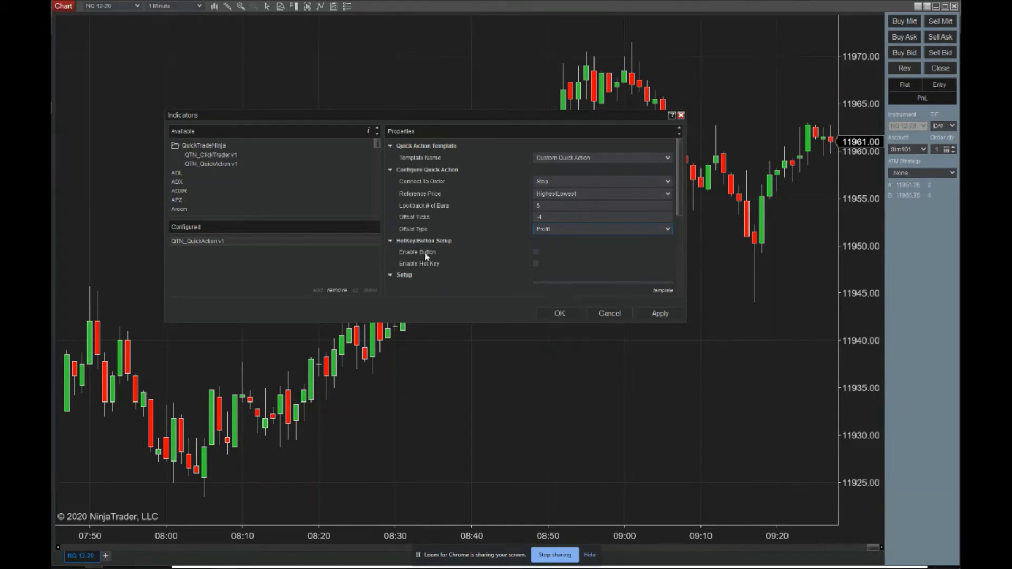
# Enable a purple button labelled 'Example' with a hot key, and apply the indicator settings
pyautogui.click(535, 252)
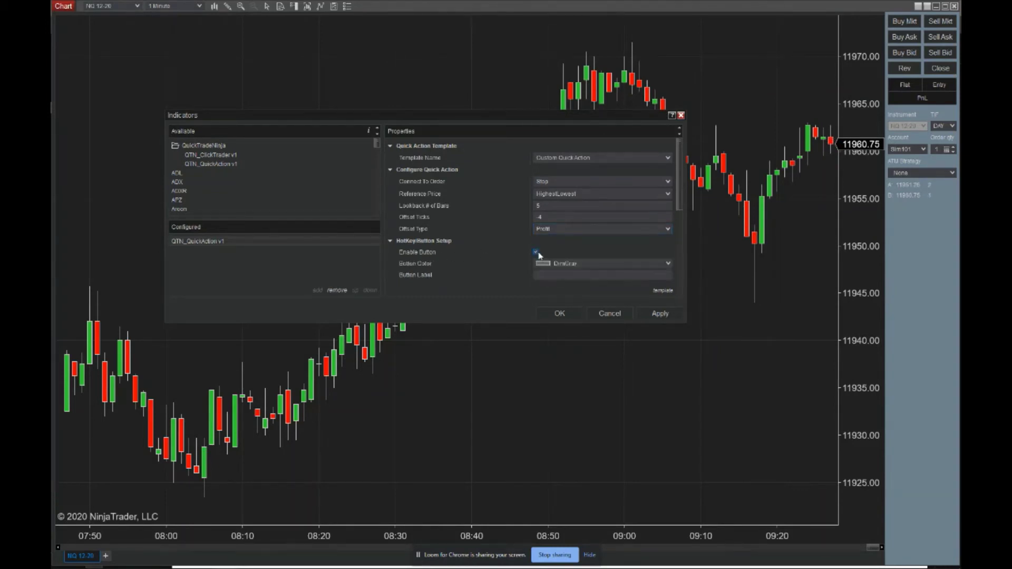
pyautogui.click(545, 266)
pyautogui.click(551, 421)
pyautogui.click(556, 274)
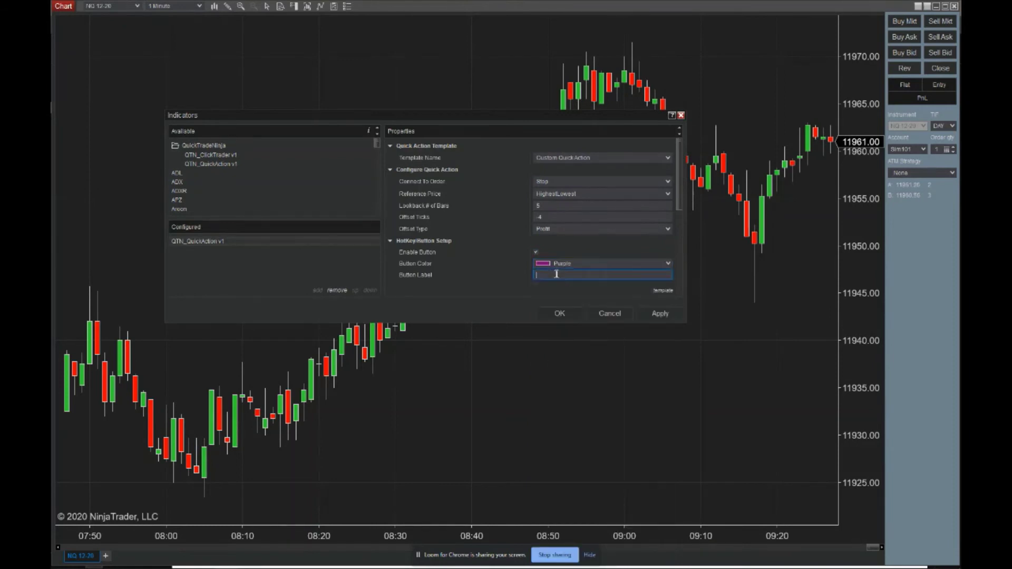
pyautogui.write('Example')
pyautogui.scroll(-1, 549, 235)
pyautogui.click(535, 264)
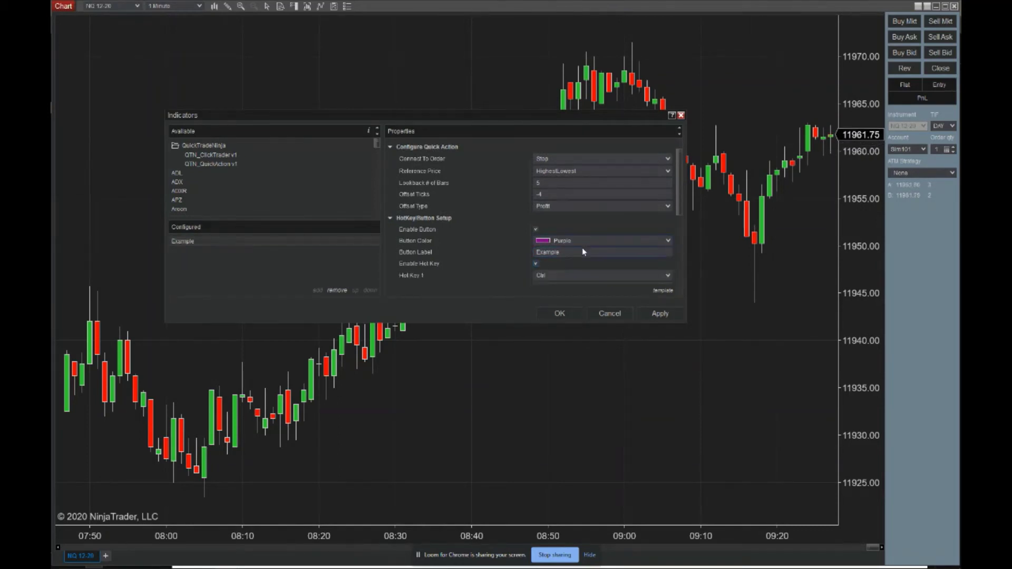
pyautogui.scroll(-2, 583, 251)
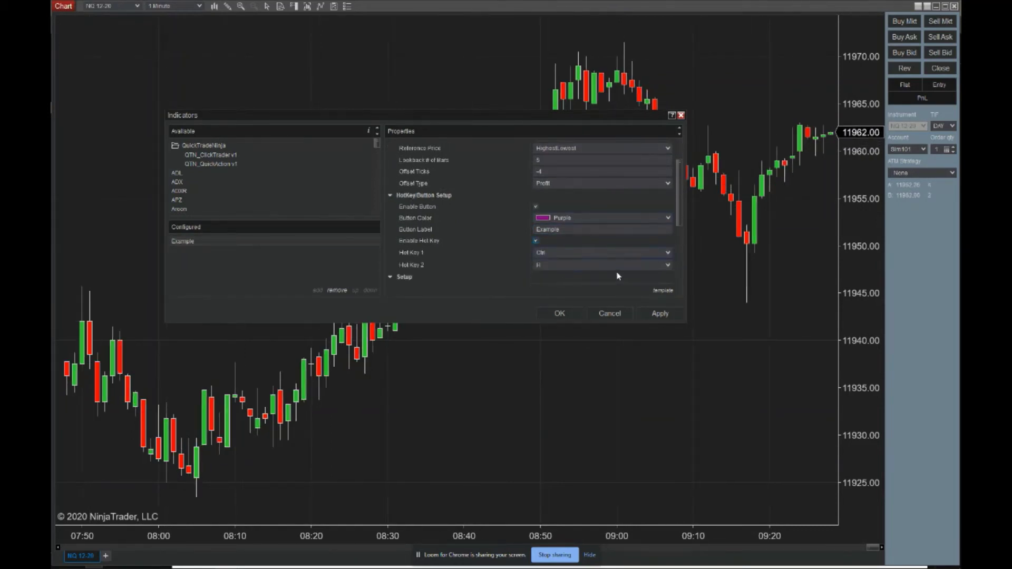
pyautogui.scroll(3, 621, 232)
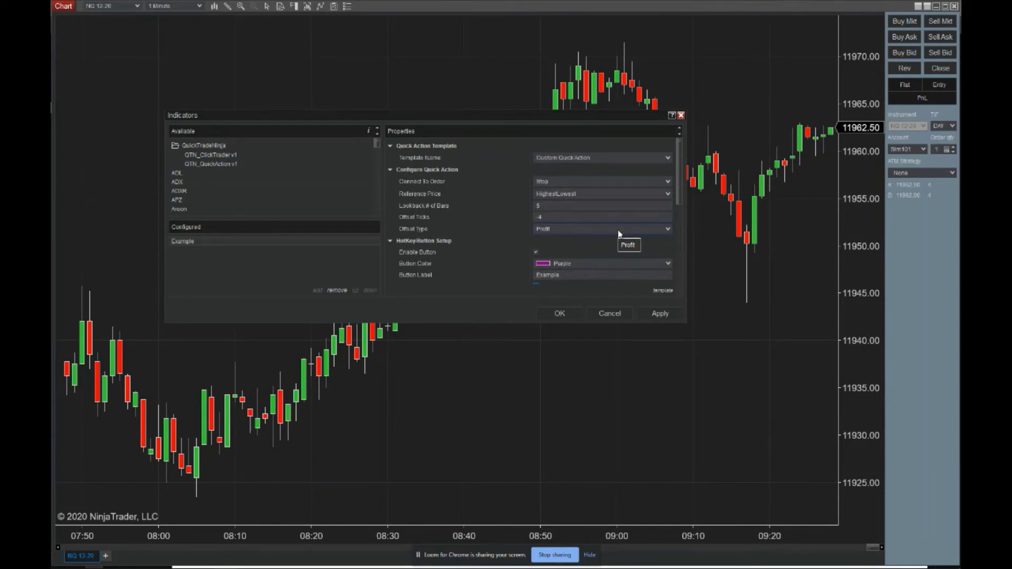
pyautogui.click(559, 314)
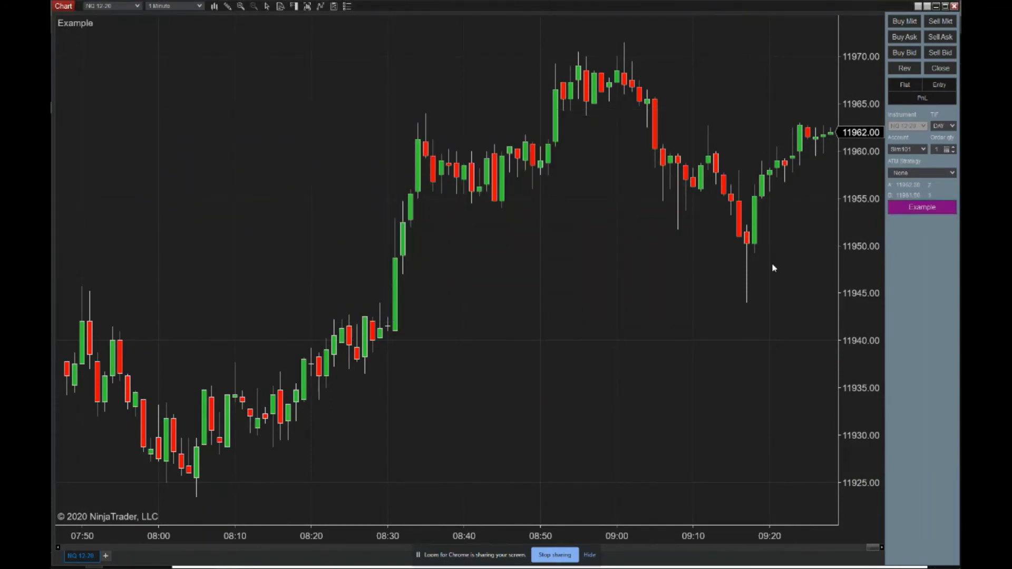
# Test Chart Trader by buying one contract at market and then closing the position
pyautogui.scroll(-5, 770, 265)
pyautogui.click(906, 22)
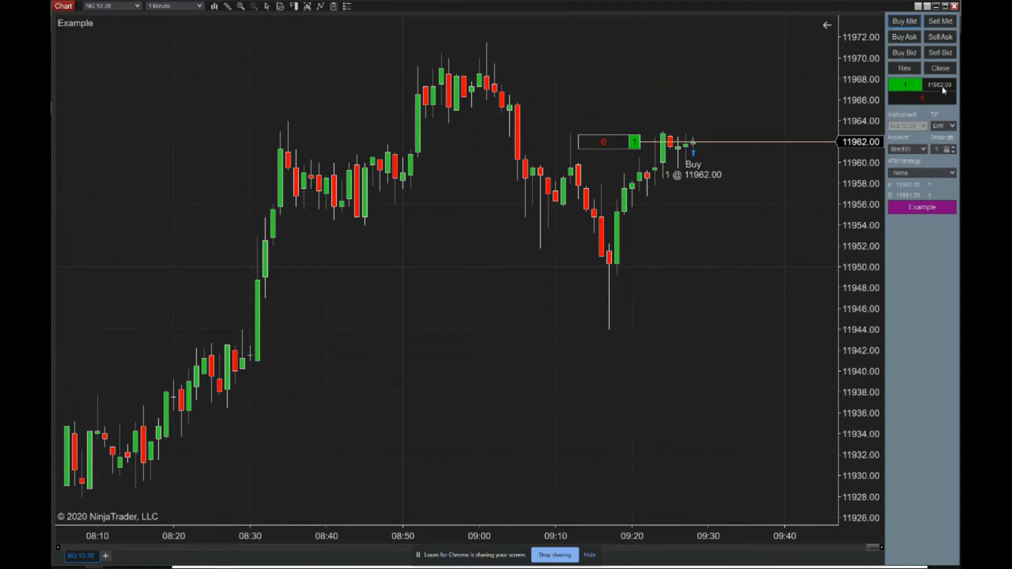
pyautogui.click(941, 69)
# Buy at market with the ATM 50 Ticks bracket, then use Example to move the stop to 11957.50
pyautogui.click(920, 173)
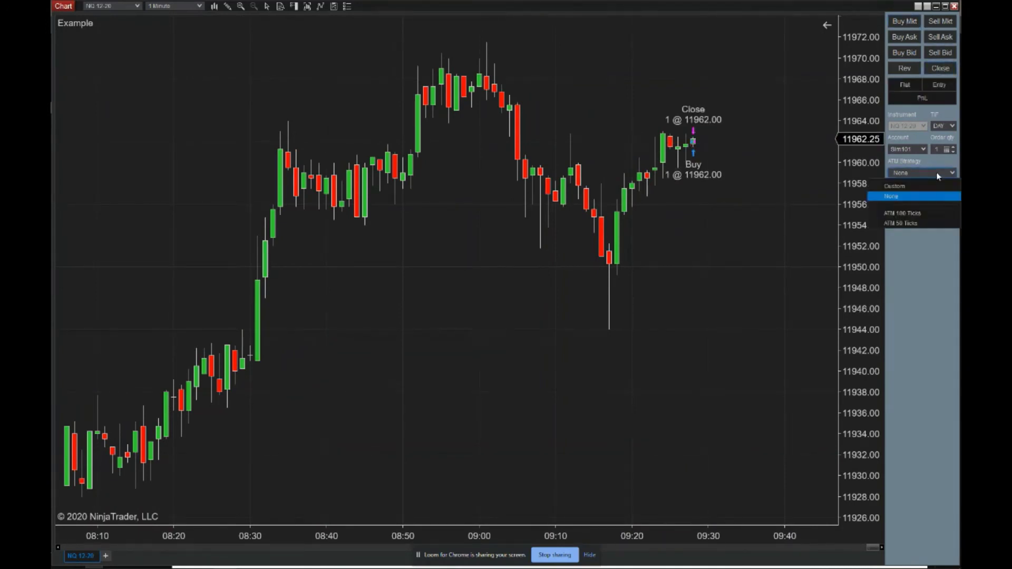
pyautogui.click(902, 223)
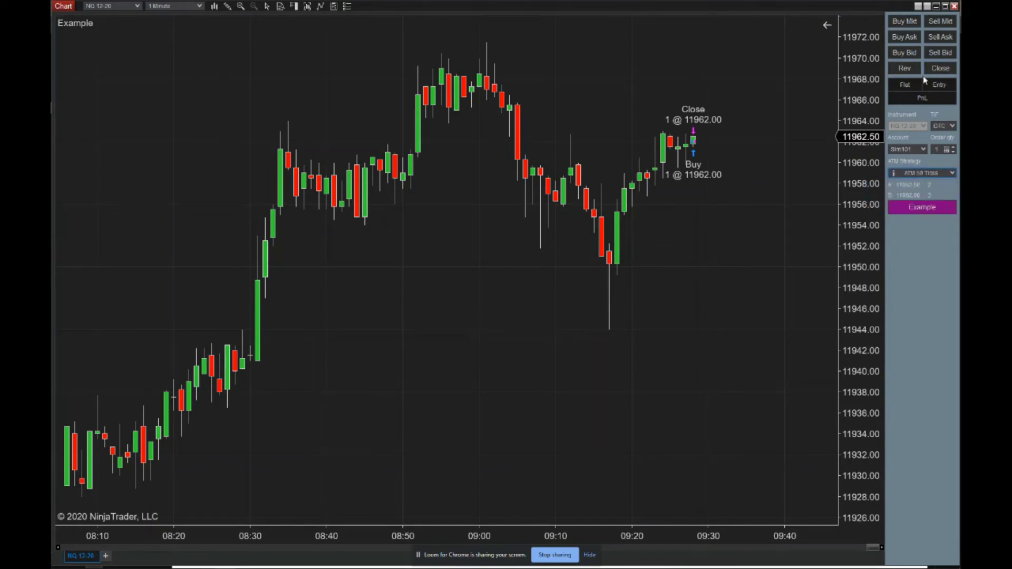
pyautogui.click(902, 22)
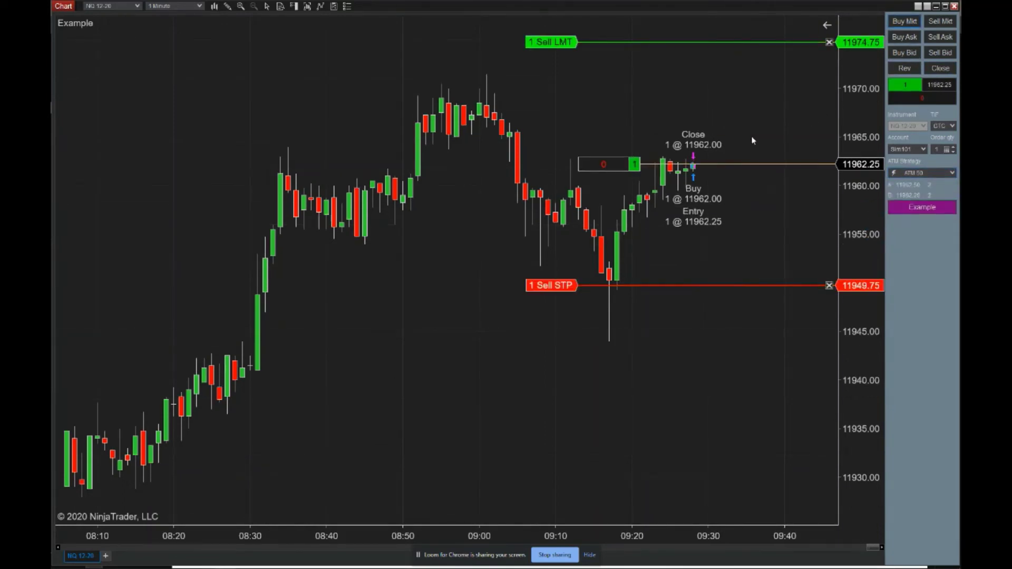
pyautogui.click(941, 211)
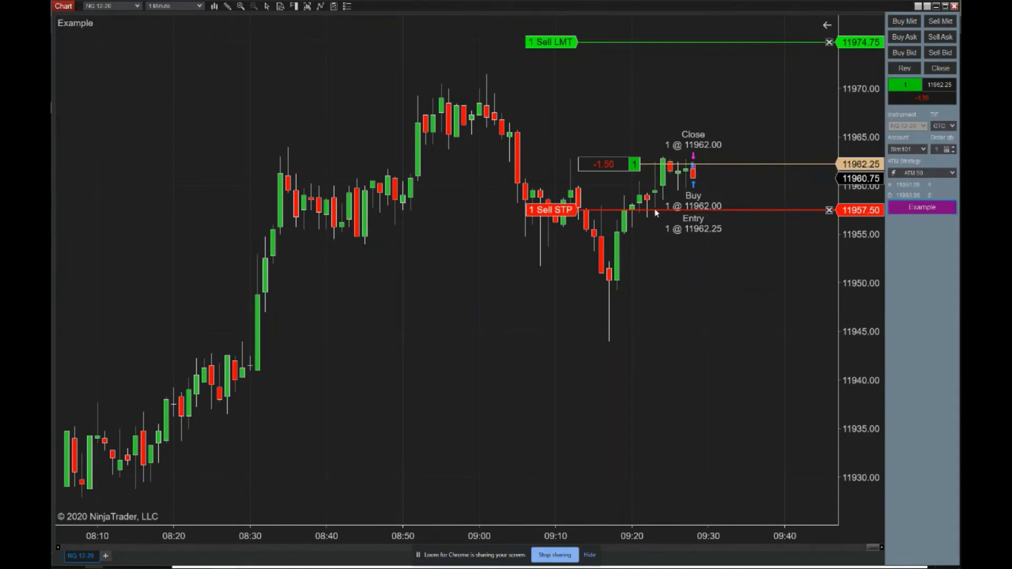
# Close the long, sell one contract at market, apply Example, and raise the buy stop to 11969.50
pyautogui.click(941, 68)
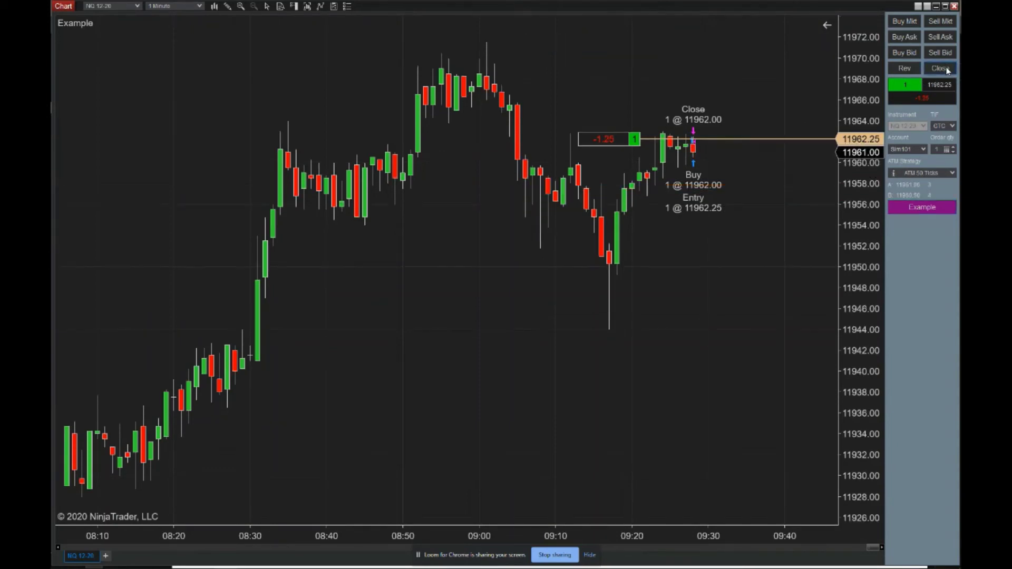
pyautogui.click(939, 21)
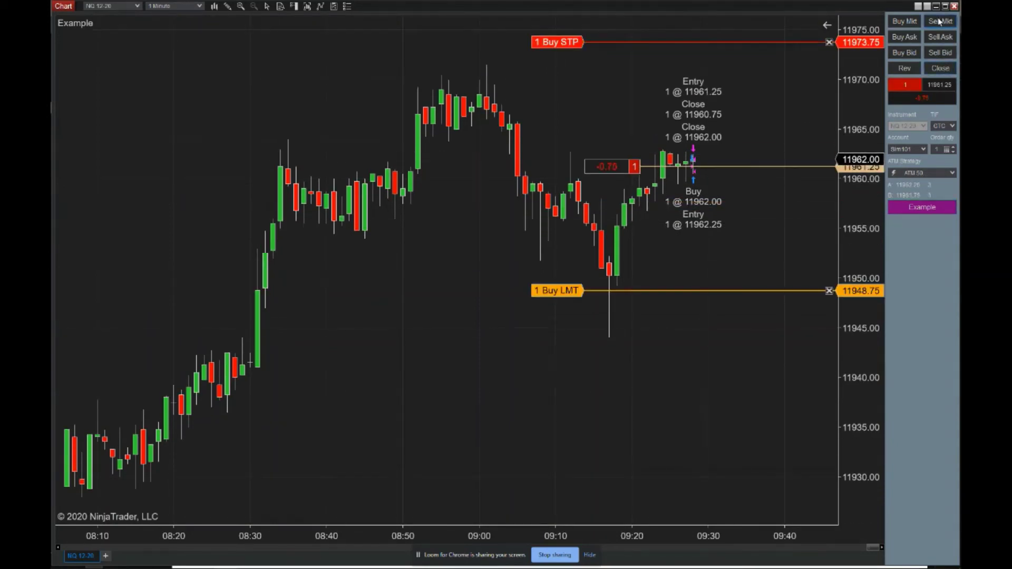
pyautogui.click(925, 208)
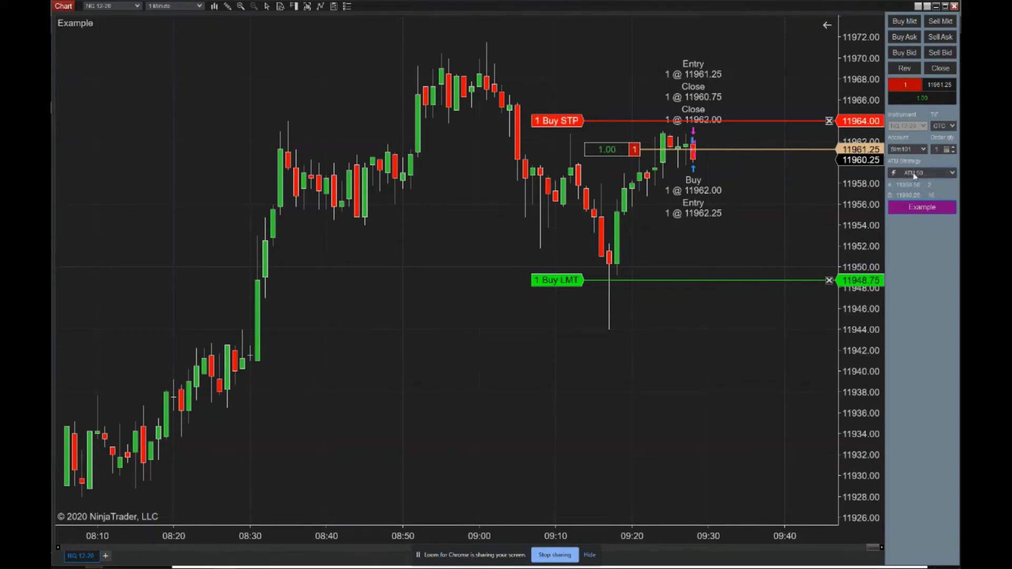
pyautogui.moveTo(778, 121); pyautogui.dragTo(762, 65)
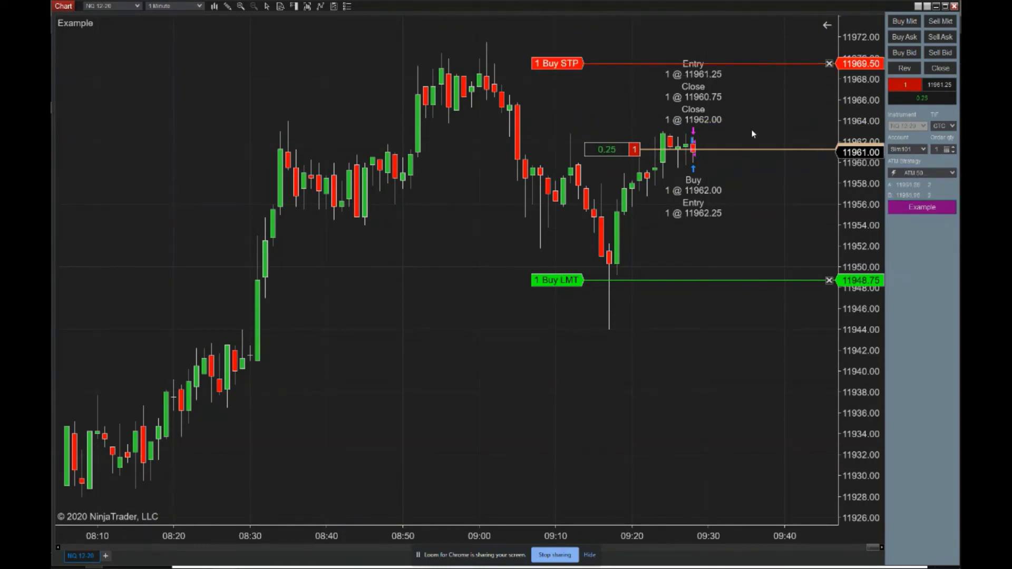